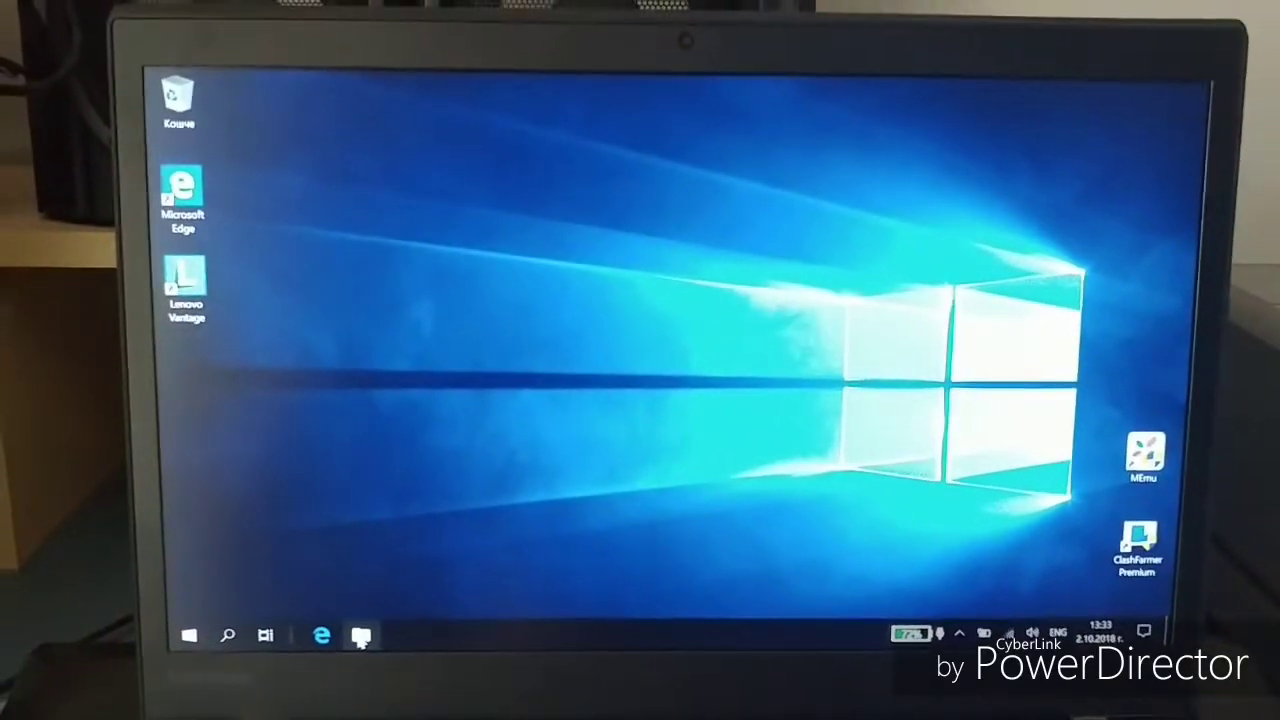
Step: In File Explorer, view the C: drive's properties under This PC, then close them
left_click(361, 637)
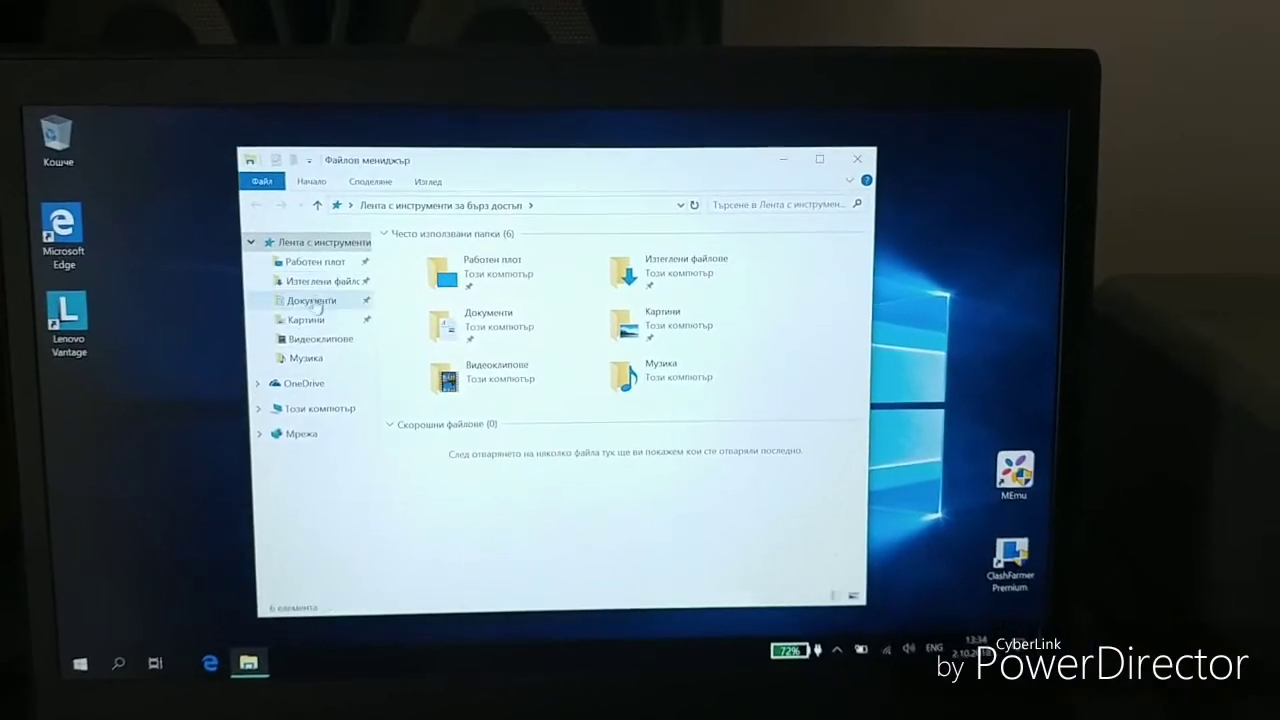
left_click(310, 408)
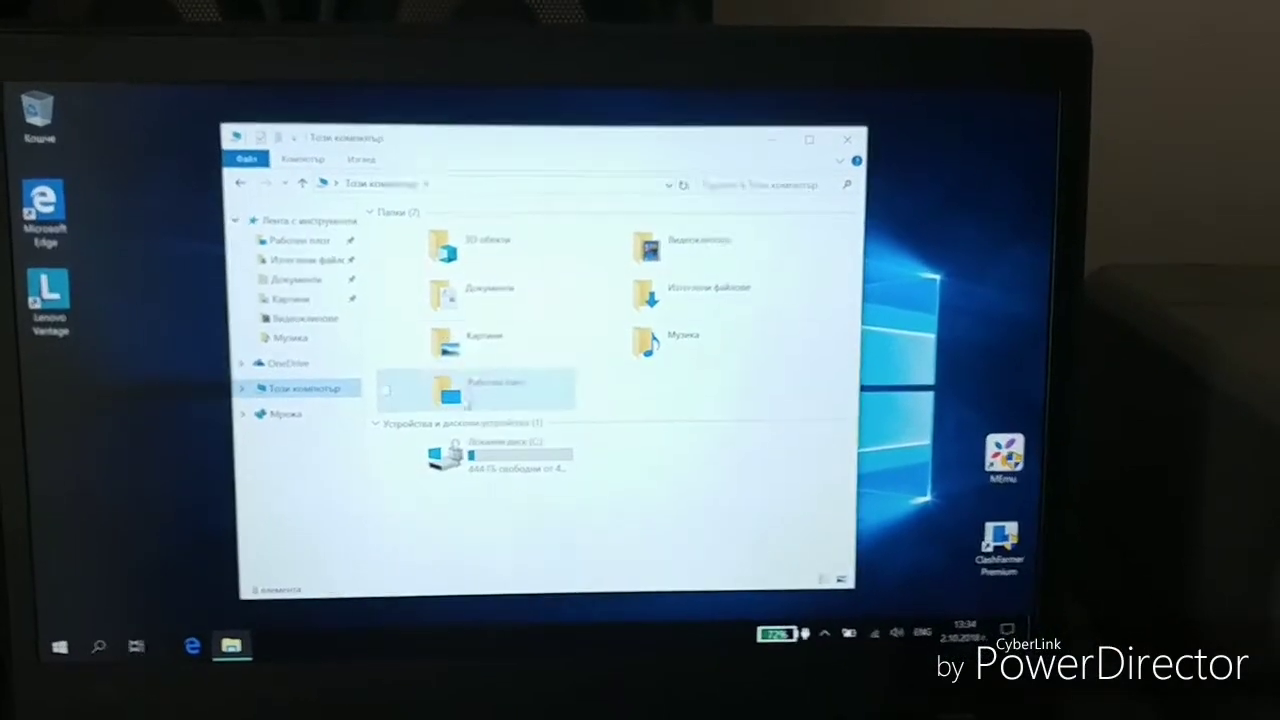
right_click(445, 458)
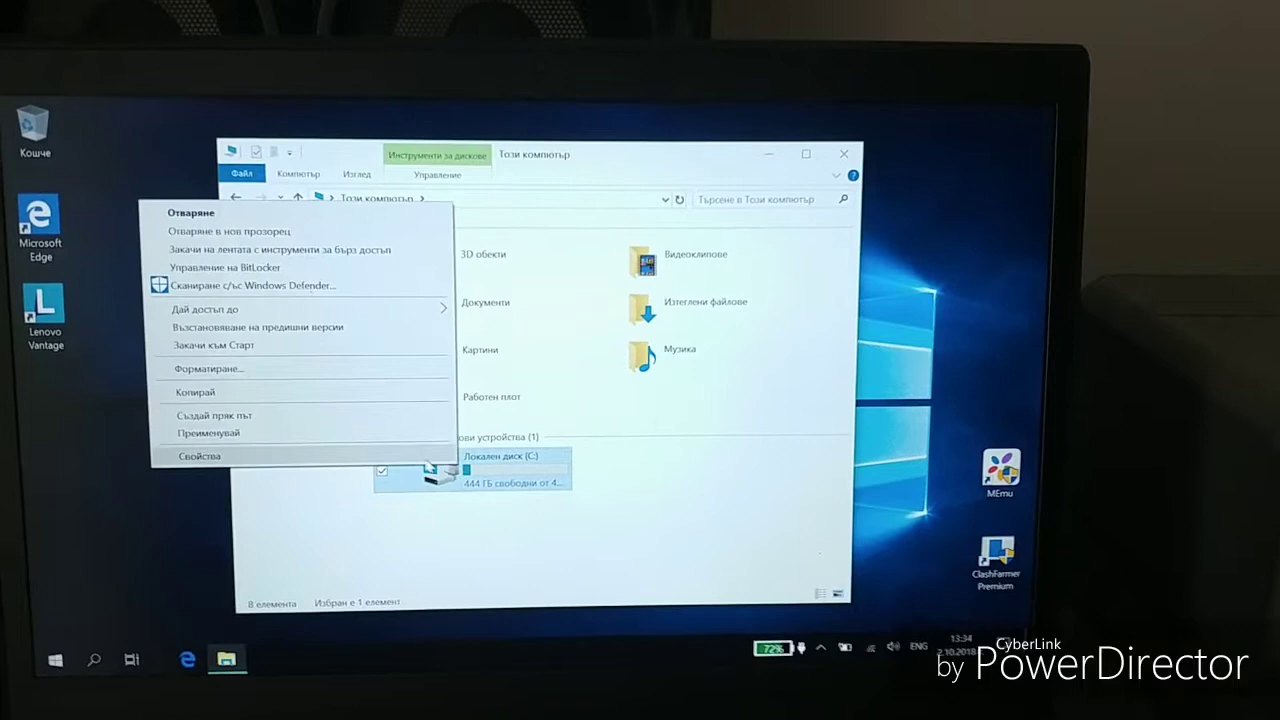
left_click(200, 456)
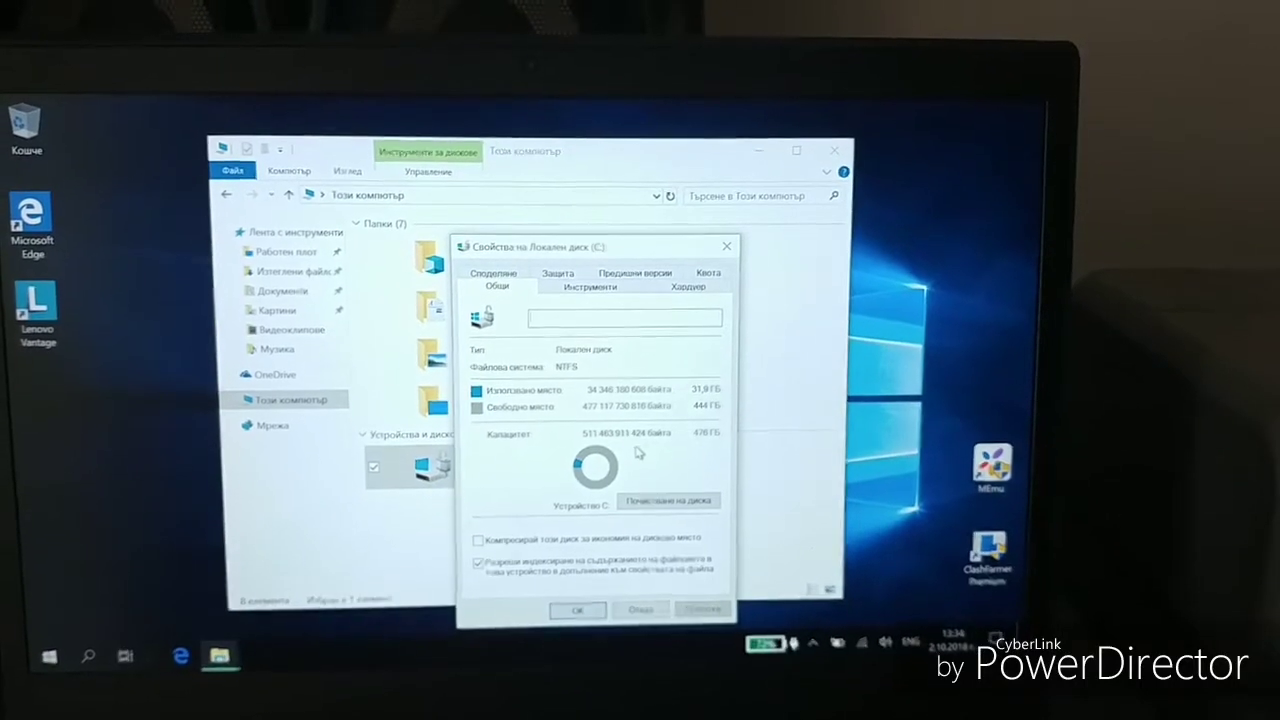
left_click(612, 601)
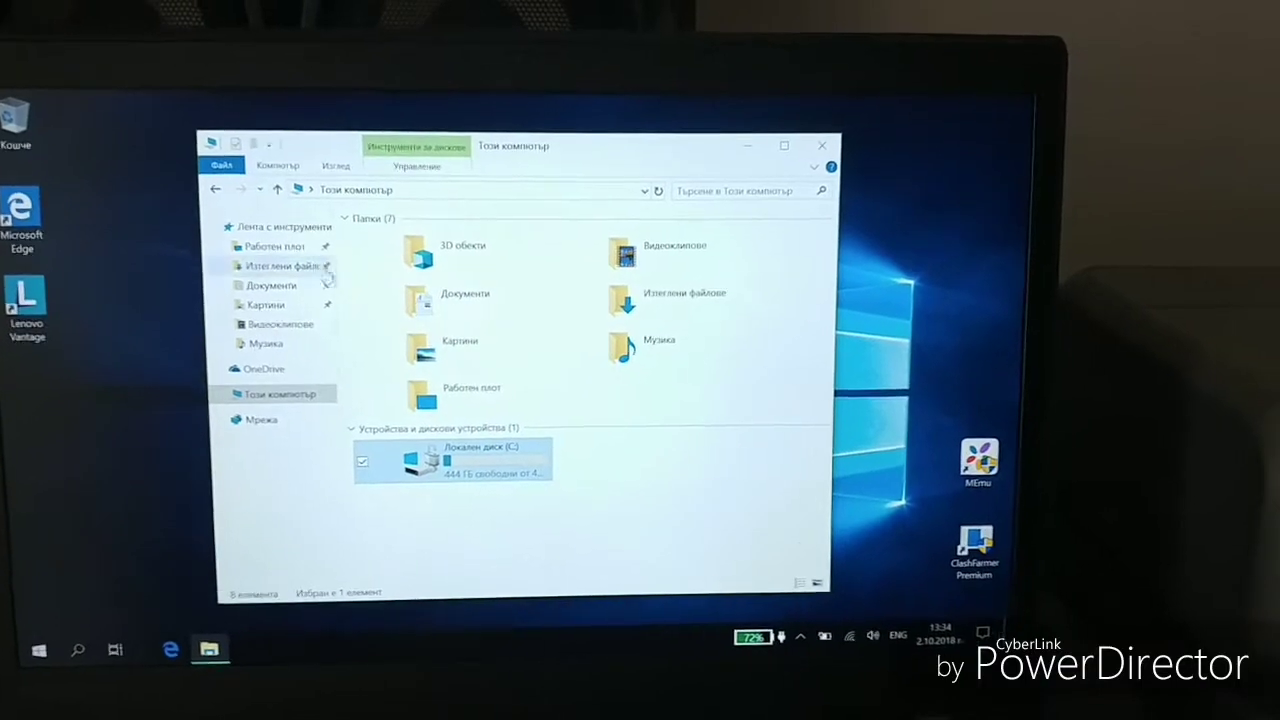
Step: Open the Downloads > Crystal Disk Mark > CrystalDiskMark6_0_1 folder
left_click(290, 266)
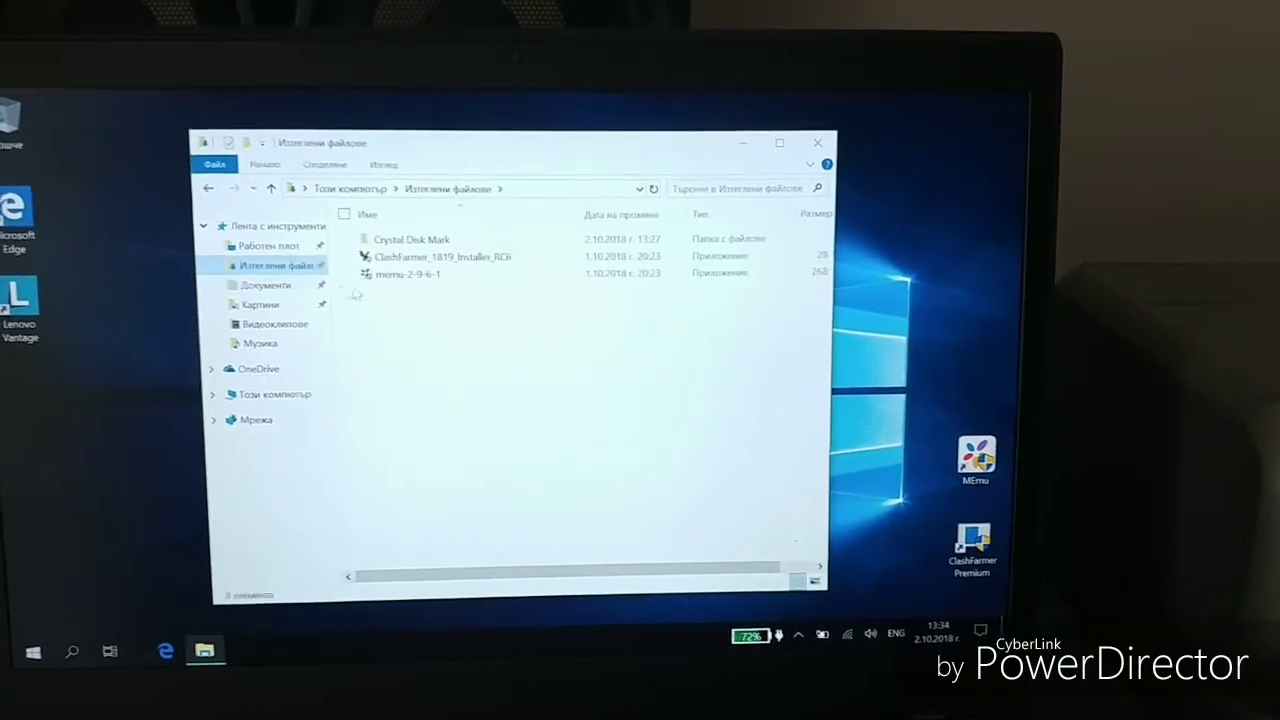
double_click(428, 238)
left_click(416, 252)
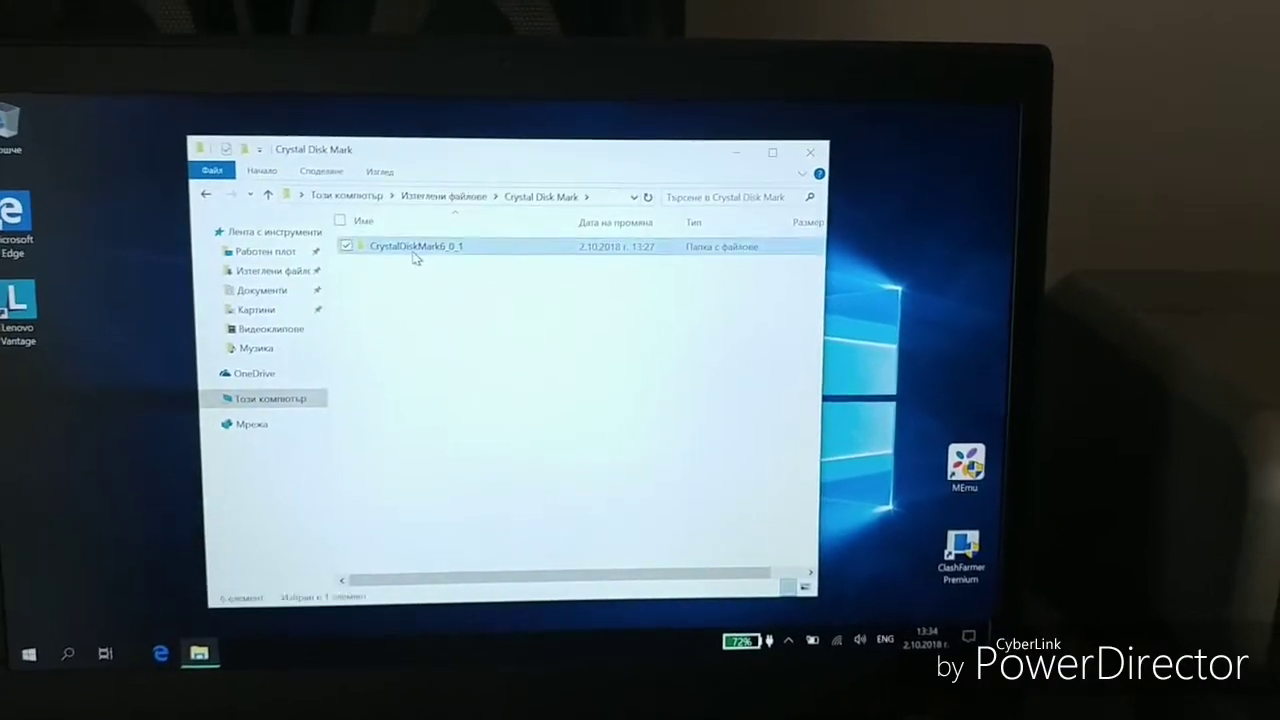
double_click(416, 250)
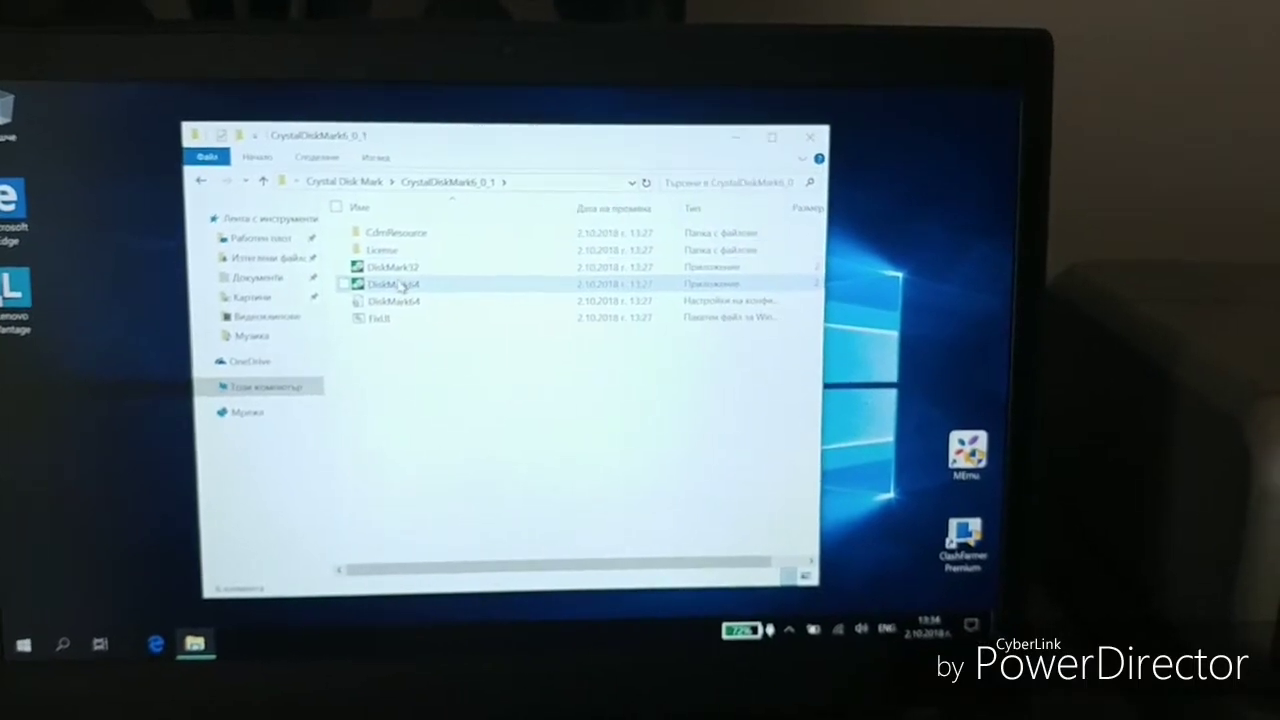
Step: Launch DiskMark64 and run all tests on drive C: with 5 runs and 1GiB
double_click(402, 286)
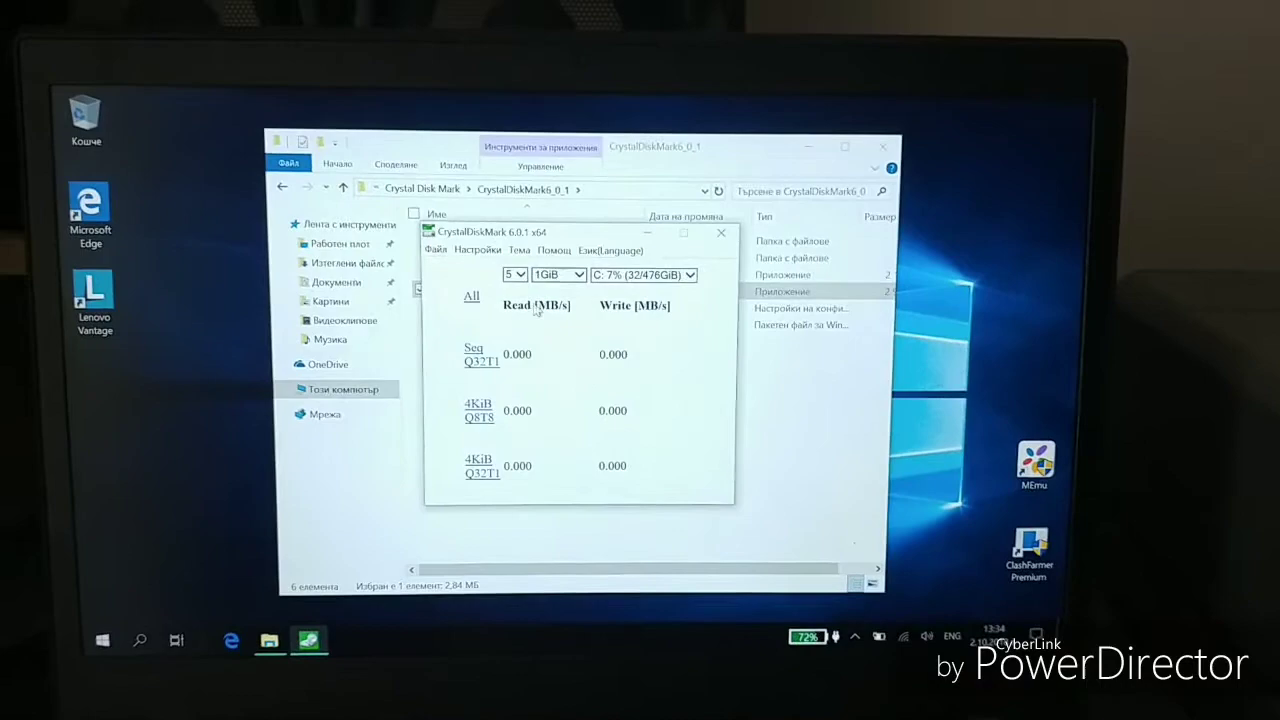
left_click(474, 287)
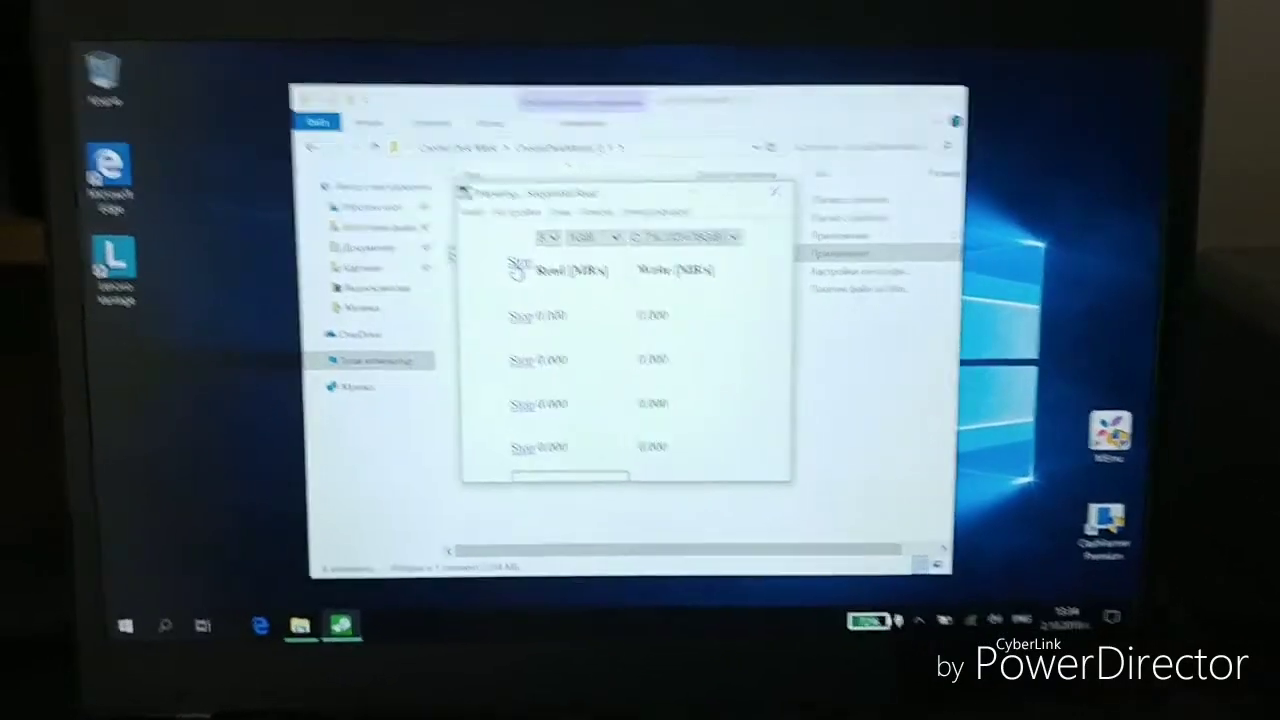